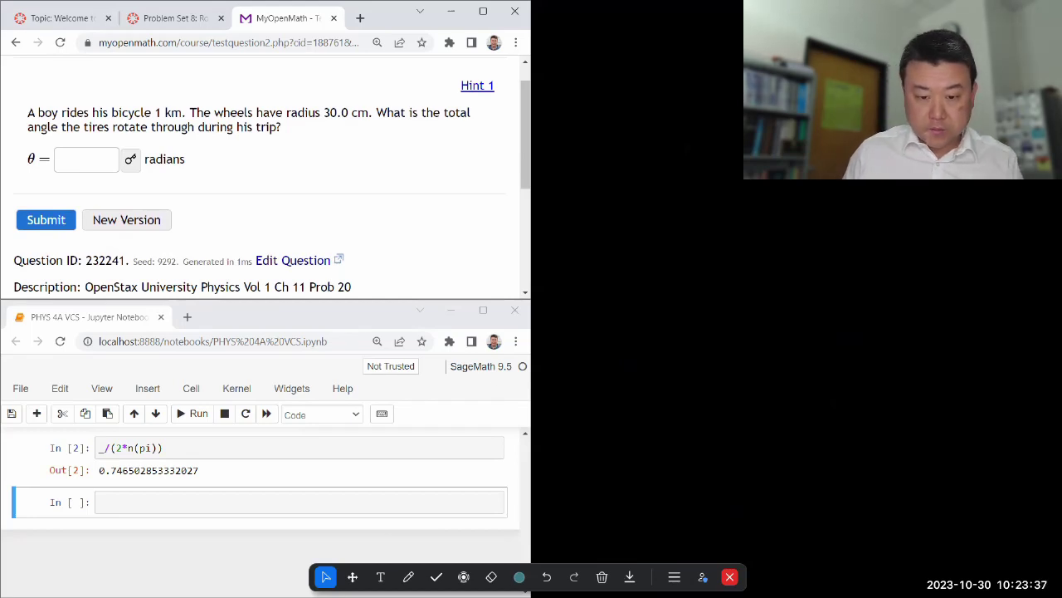
Step: Select the freehand pen and set its colour to dark green
{"action": "left_click", "coordinate": [408, 577]}
{"action": "left_click", "coordinate": [518, 577]}
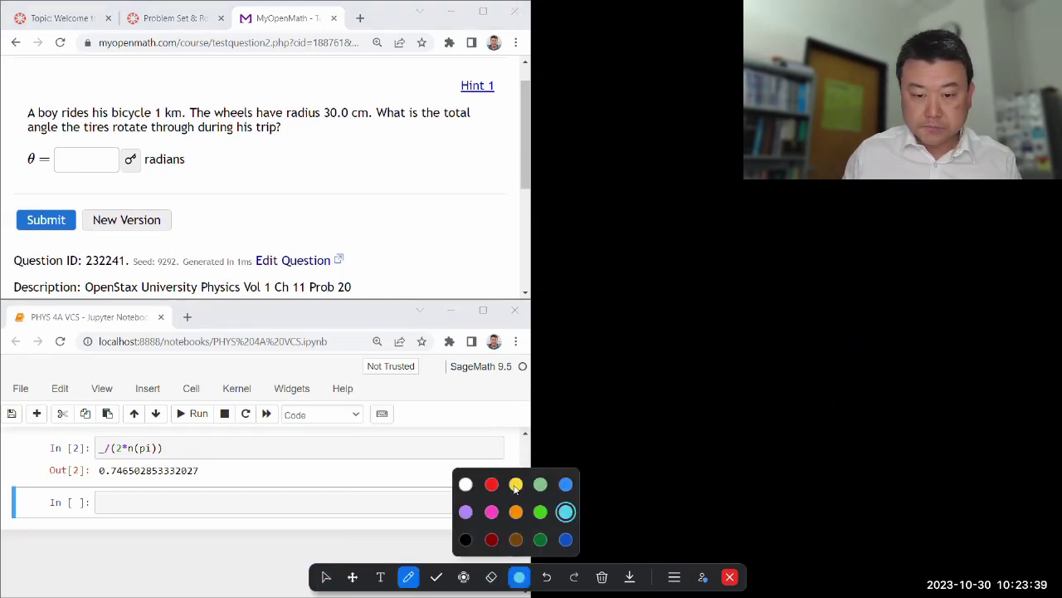
{"action": "left_click", "coordinate": [515, 485]}
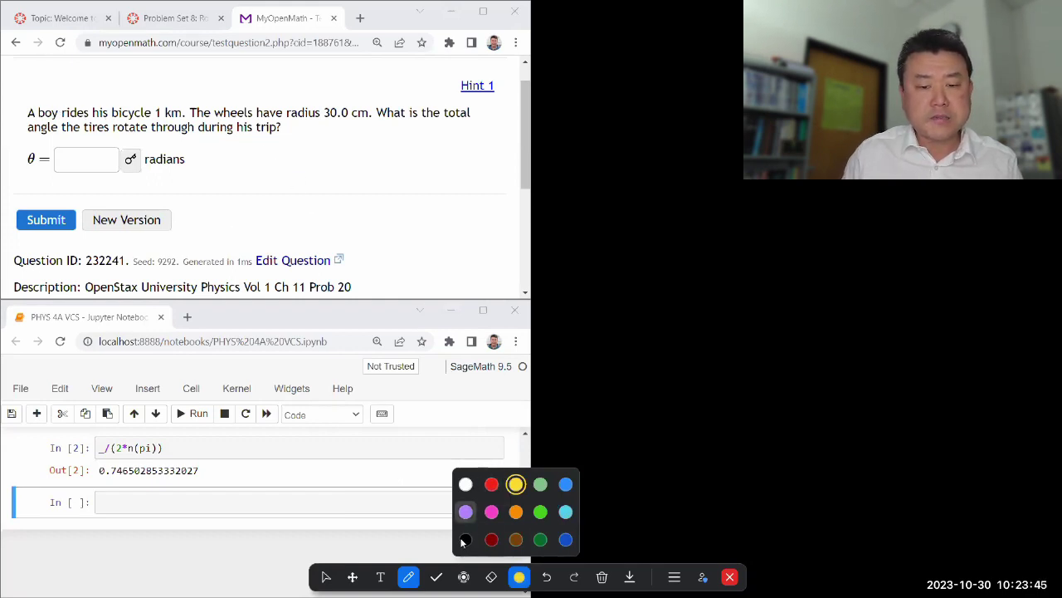
{"action": "left_click", "coordinate": [540, 539]}
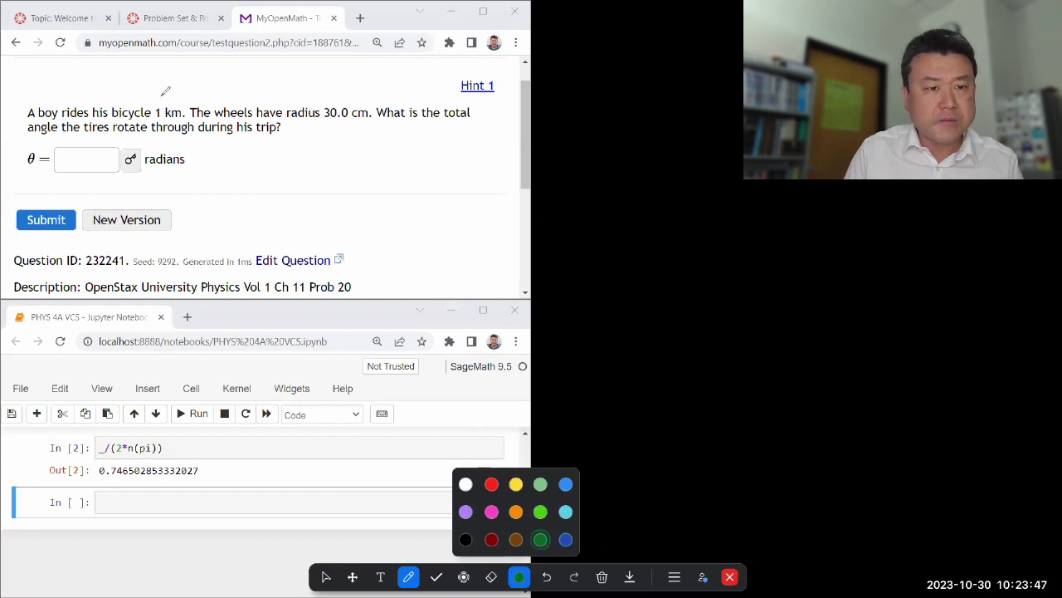
Step: Circle '1 km' as Δx and underline '30.0 cm', labelling it R
{"action": "mouse_move", "coordinate": [166, 90]}
{"action": "left_mouse_down"}
{"action": "mouse_move", "coordinate": [170, 135]}
{"action": "mouse_move", "coordinate": [156, 93]}
{"action": "mouse_move", "coordinate": [208, 94]}
{"action": "mouse_move", "coordinate": [211, 80]}
{"action": "left_mouse_up"}
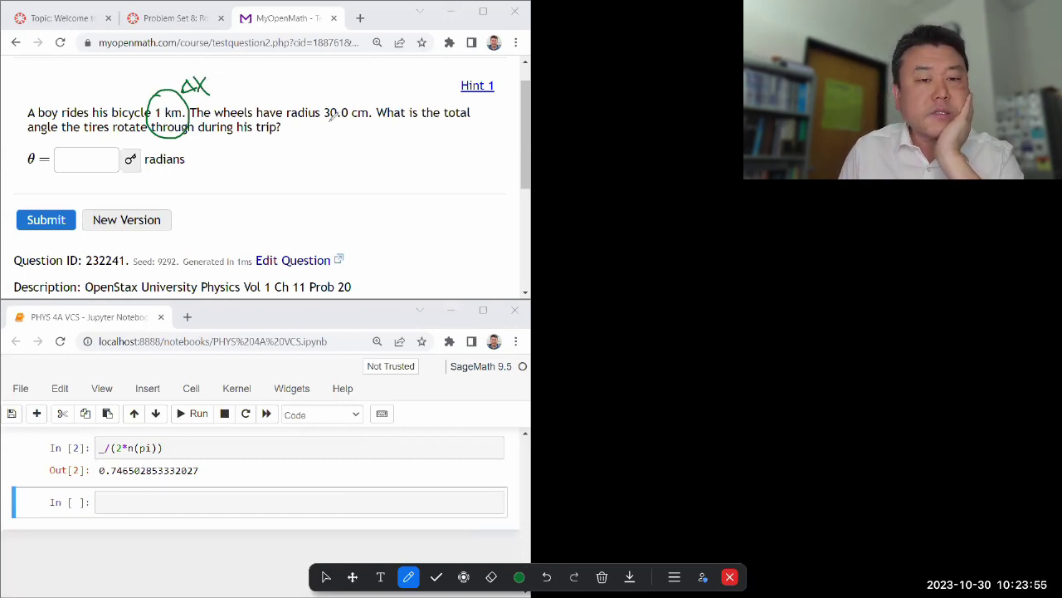
{"action": "mouse_move", "coordinate": [326, 123]}
{"action": "left_mouse_down"}
{"action": "mouse_move", "coordinate": [368, 121]}
{"action": "mouse_move", "coordinate": [341, 148]}
{"action": "left_mouse_up"}
{"action": "left_click_drag", "start_coordinate": [341, 131], "coordinate": [356, 147]}
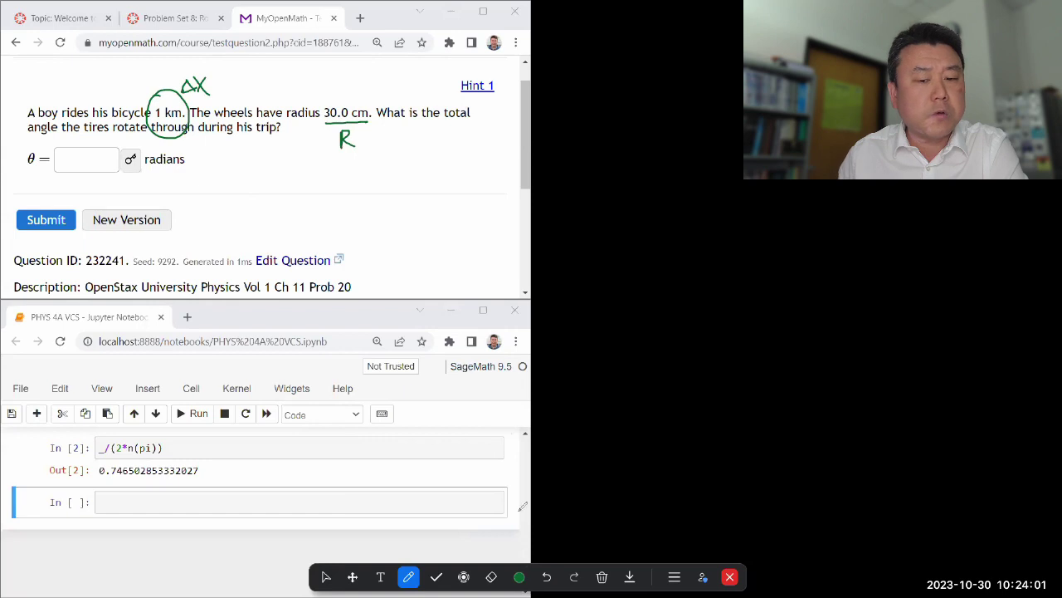
{"action": "left_click", "coordinate": [520, 577]}
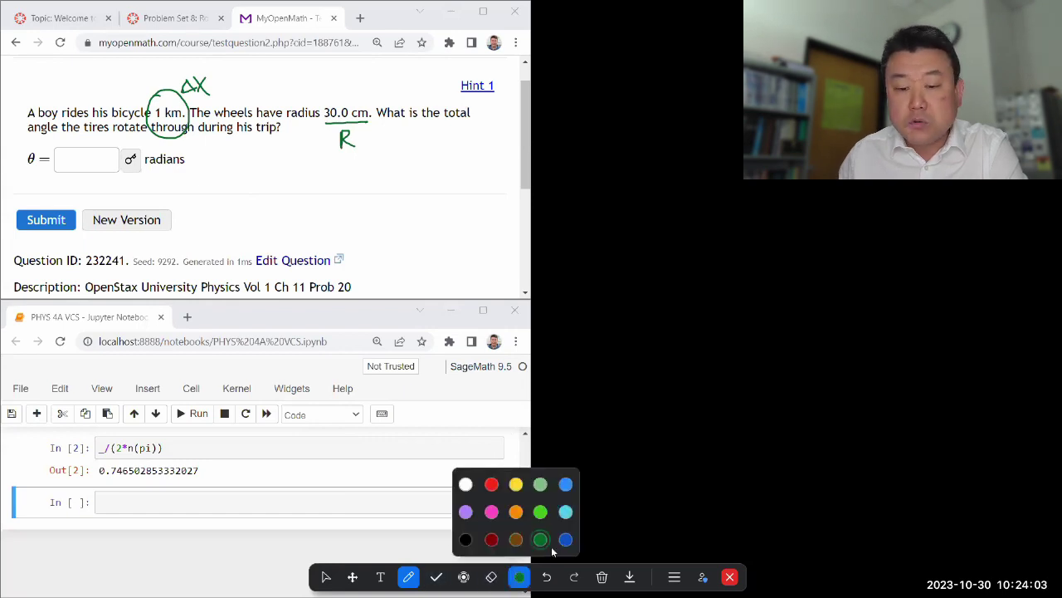
Step: Draw an orange ground line with a white wheel circle resting on it
{"action": "left_click", "coordinate": [515, 511]}
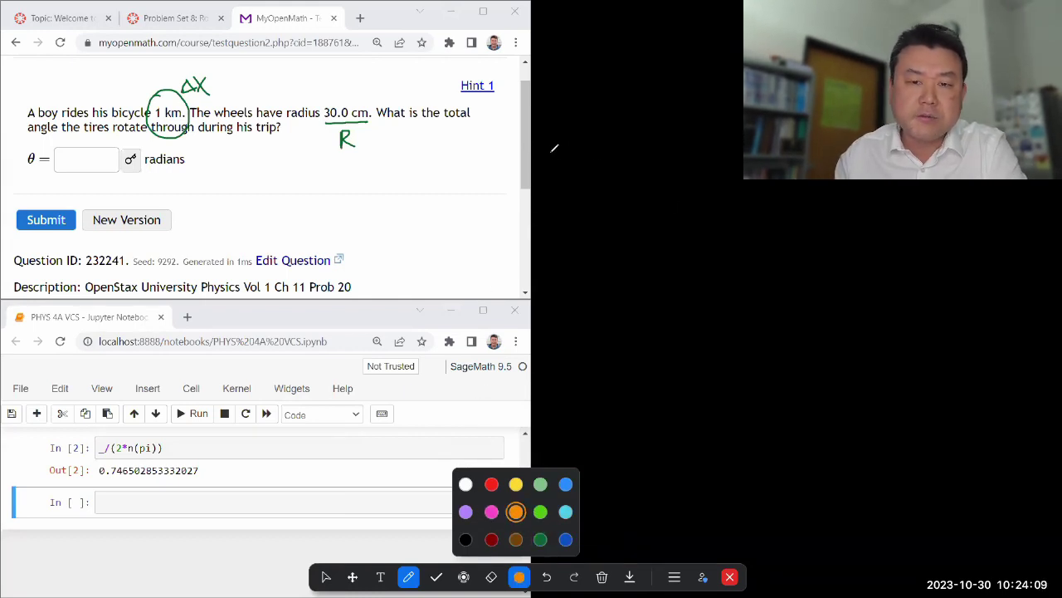
{"action": "left_click_drag", "start_coordinate": [544, 154], "coordinate": [861, 161]}
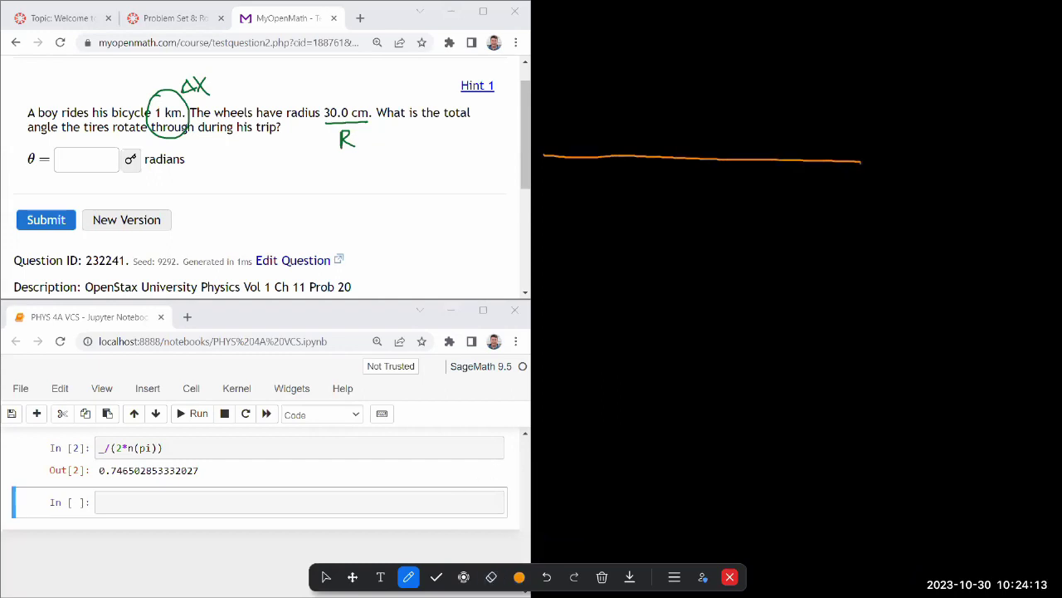
{"action": "left_click", "coordinate": [519, 576]}
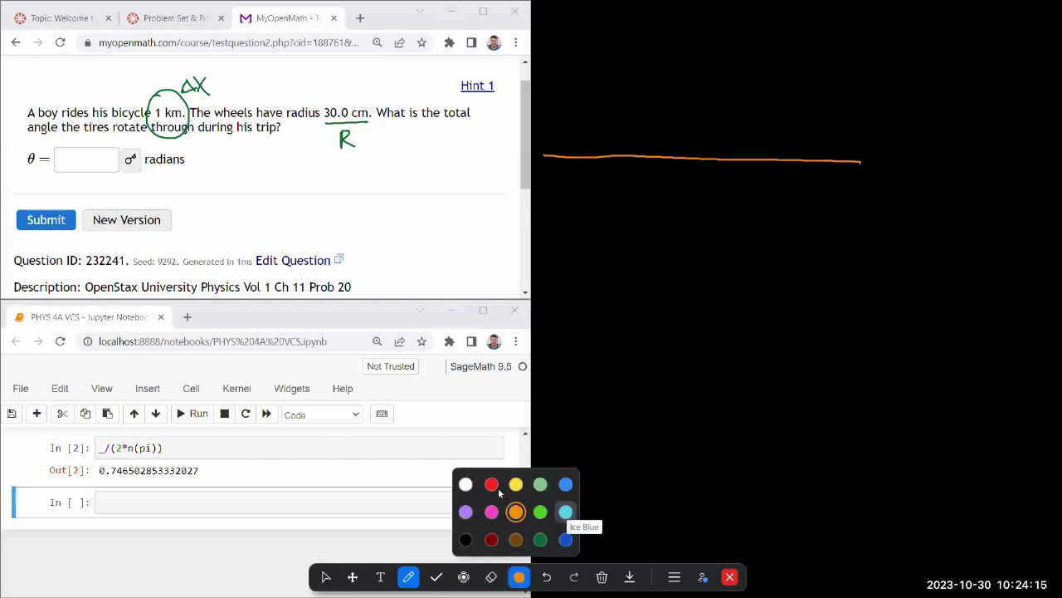
{"action": "left_click", "coordinate": [466, 484]}
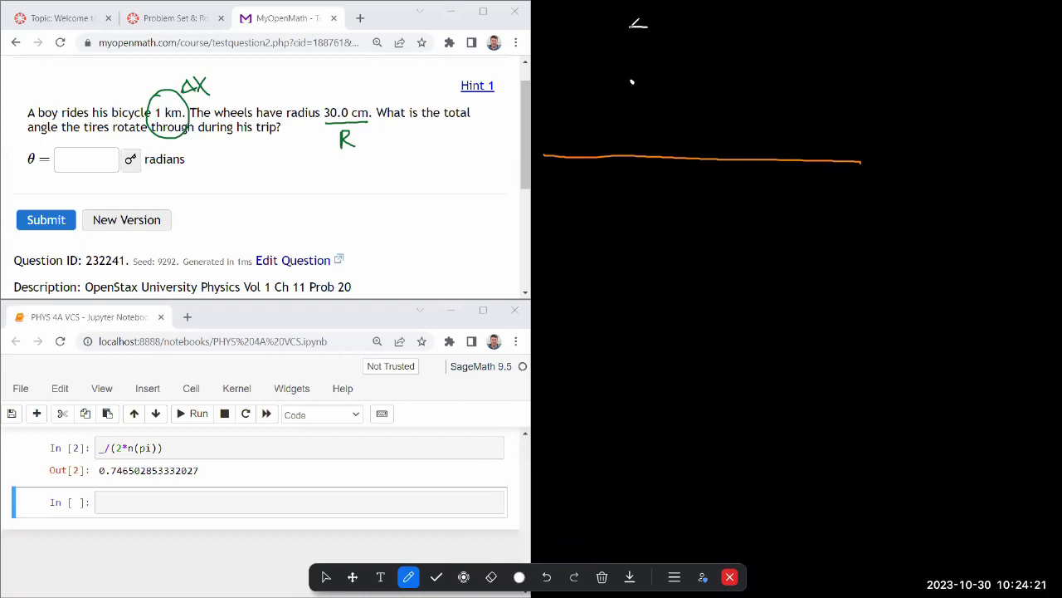
{"action": "mouse_move", "coordinate": [647, 27]}
{"action": "left_mouse_down"}
{"action": "mouse_move", "coordinate": [682, 48]}
{"action": "mouse_move", "coordinate": [694, 116]}
{"action": "mouse_move", "coordinate": [644, 156]}
{"action": "mouse_move", "coordinate": [569, 94]}
{"action": "left_mouse_up"}
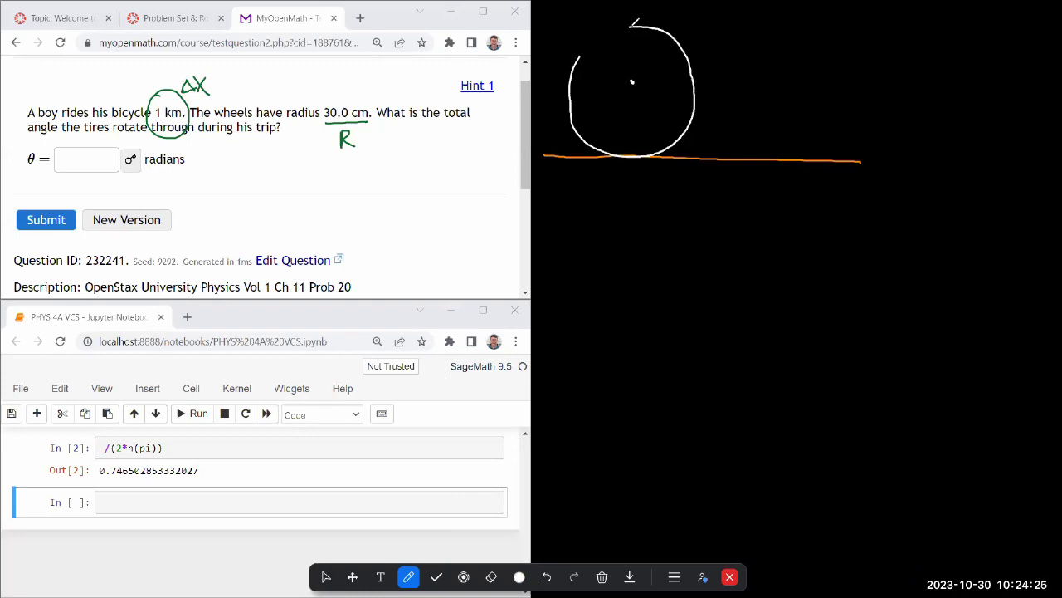
{"action": "left_click_drag", "start_coordinate": [633, 24], "coordinate": [639, 25]}
Step: In pink, add the distance arrow along the ground, a Δ label and curved rolling arrows
{"action": "left_click", "coordinate": [520, 577]}
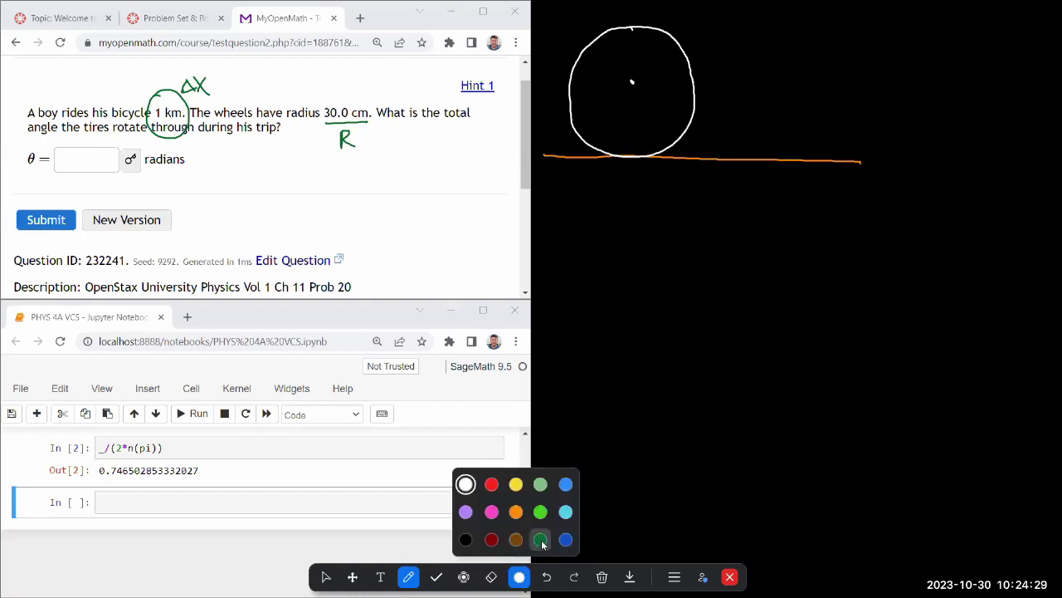
{"action": "left_click", "coordinate": [491, 511]}
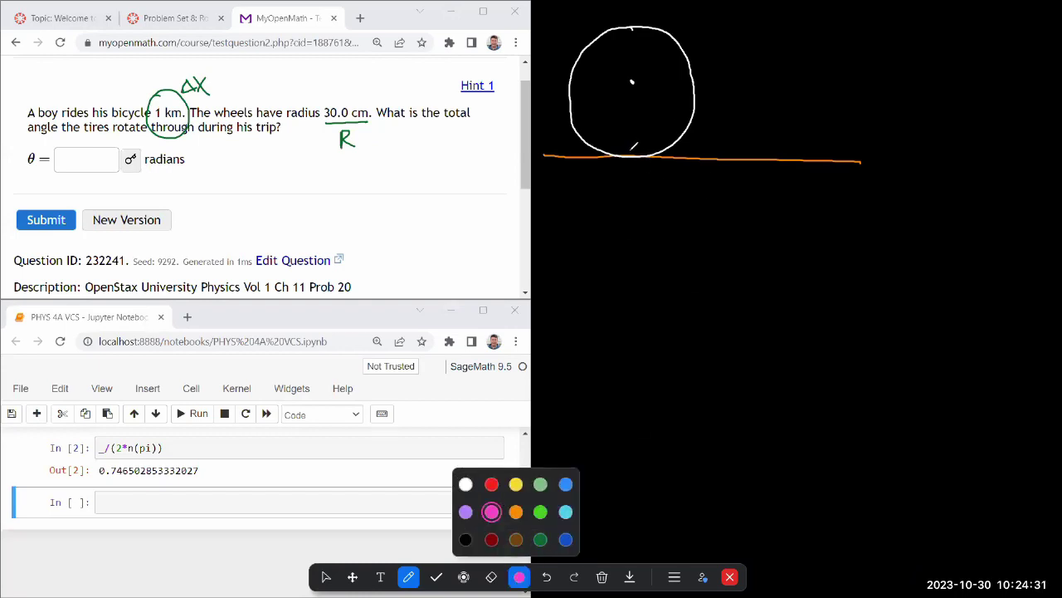
{"action": "mouse_move", "coordinate": [630, 152]}
{"action": "left_mouse_down"}
{"action": "mouse_move", "coordinate": [629, 177]}
{"action": "mouse_move", "coordinate": [632, 167]}
{"action": "mouse_move", "coordinate": [848, 183]}
{"action": "mouse_move", "coordinate": [839, 180]}
{"action": "left_mouse_up"}
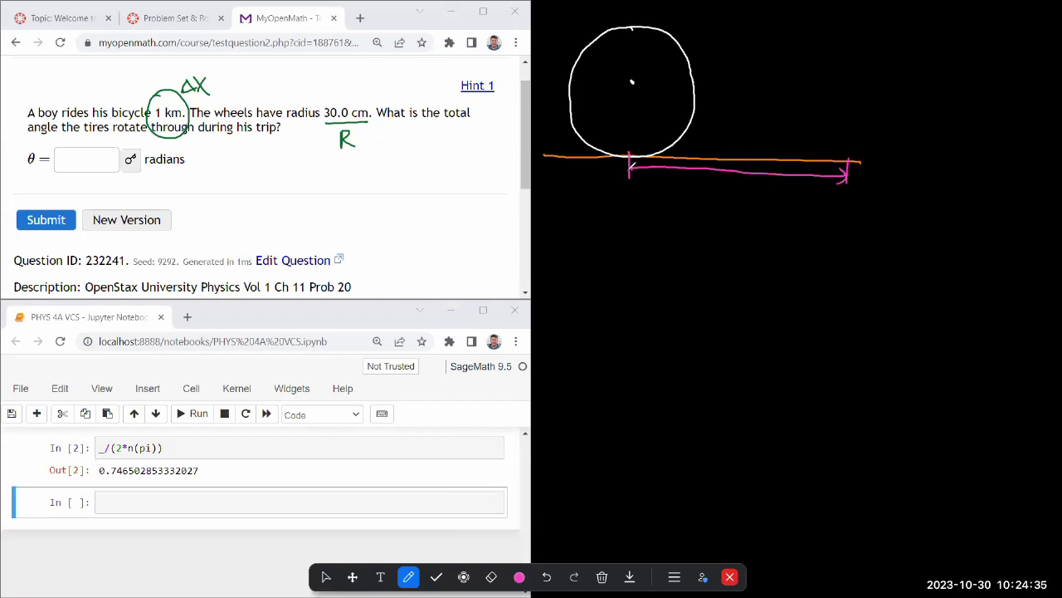
{"action": "left_click_drag", "start_coordinate": [638, 165], "coordinate": [637, 178]}
{"action": "left_click_drag", "start_coordinate": [721, 188], "coordinate": [727, 200]}
{"action": "left_click_drag", "start_coordinate": [694, 121], "coordinate": [707, 155]}
{"action": "left_click_drag", "start_coordinate": [701, 146], "coordinate": [712, 147]}
{"action": "mouse_move", "coordinate": [694, 66]}
{"action": "left_mouse_down"}
{"action": "mouse_move", "coordinate": [745, 118]}
{"action": "mouse_move", "coordinate": [752, 155]}
{"action": "mouse_move", "coordinate": [757, 145]}
{"action": "left_mouse_up"}
{"action": "left_click", "coordinate": [520, 576]}
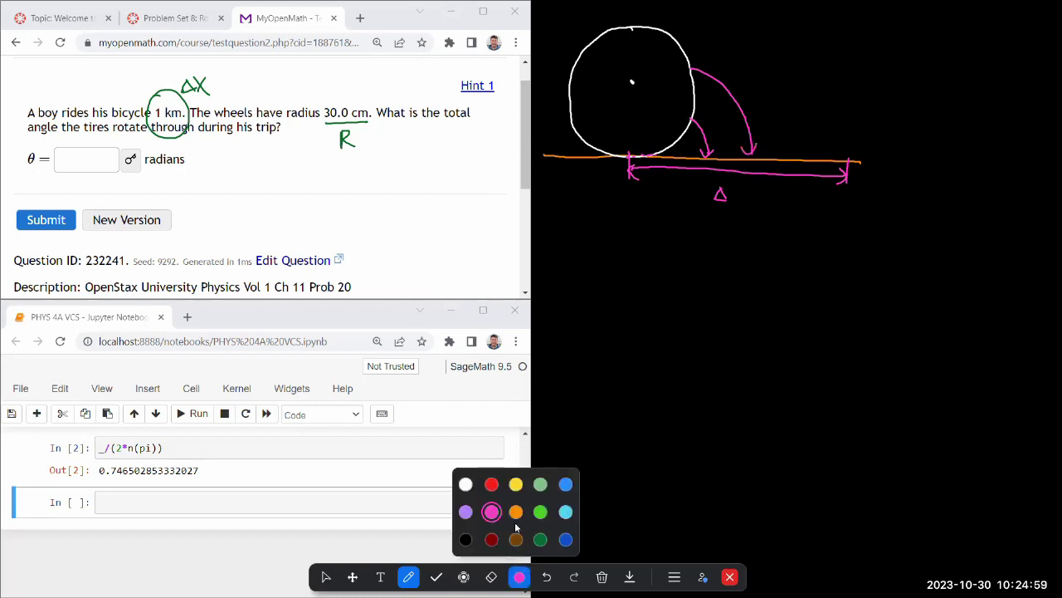
Step: Draw a second white wheel at the arrow's far end and trace both rims in pink
{"action": "left_click", "coordinate": [466, 484]}
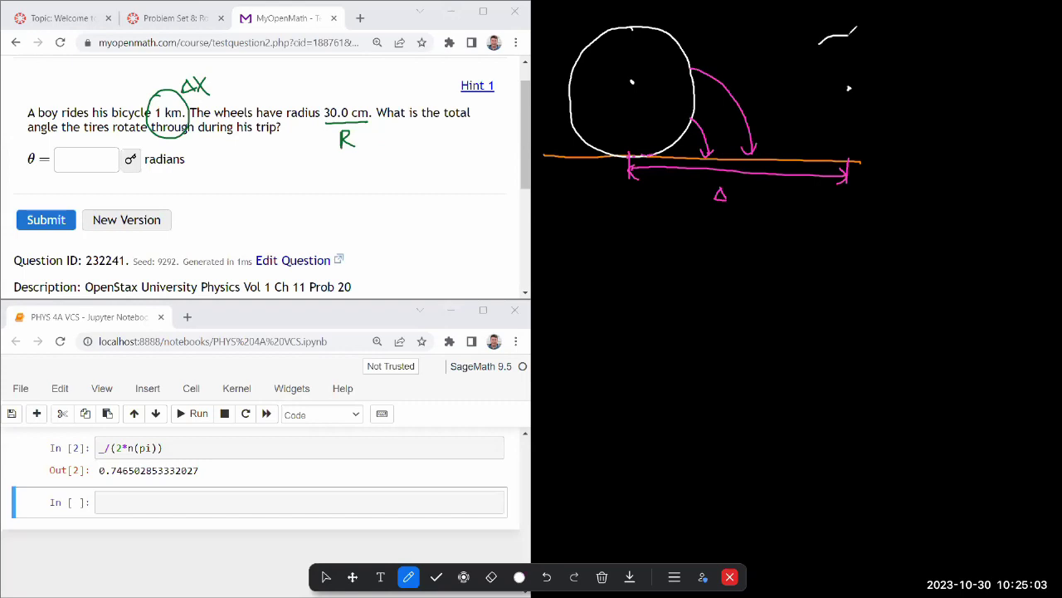
{"action": "mouse_move", "coordinate": [852, 34]}
{"action": "left_mouse_down"}
{"action": "mouse_move", "coordinate": [905, 67]}
{"action": "mouse_move", "coordinate": [863, 31]}
{"action": "mouse_move", "coordinate": [842, 34]}
{"action": "left_mouse_up"}
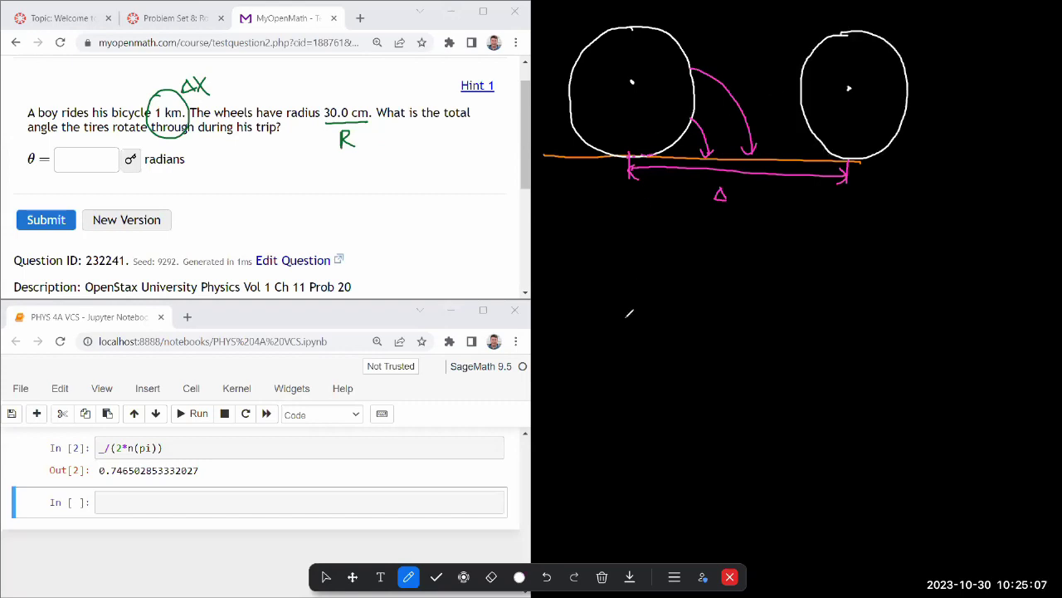
{"action": "left_click", "coordinate": [520, 576]}
{"action": "left_click", "coordinate": [491, 511]}
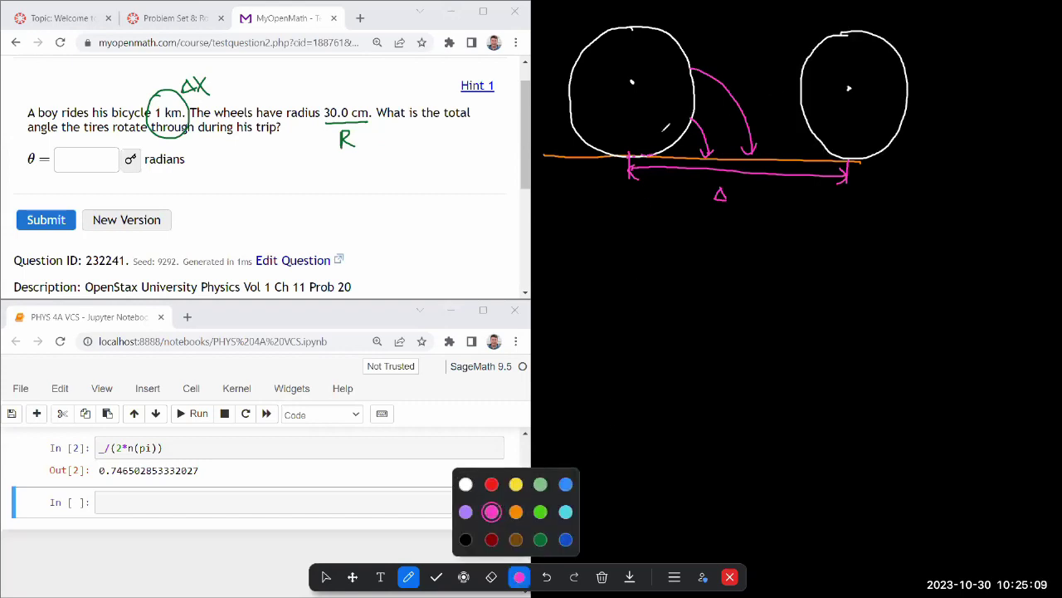
{"action": "left_click", "coordinate": [633, 154]}
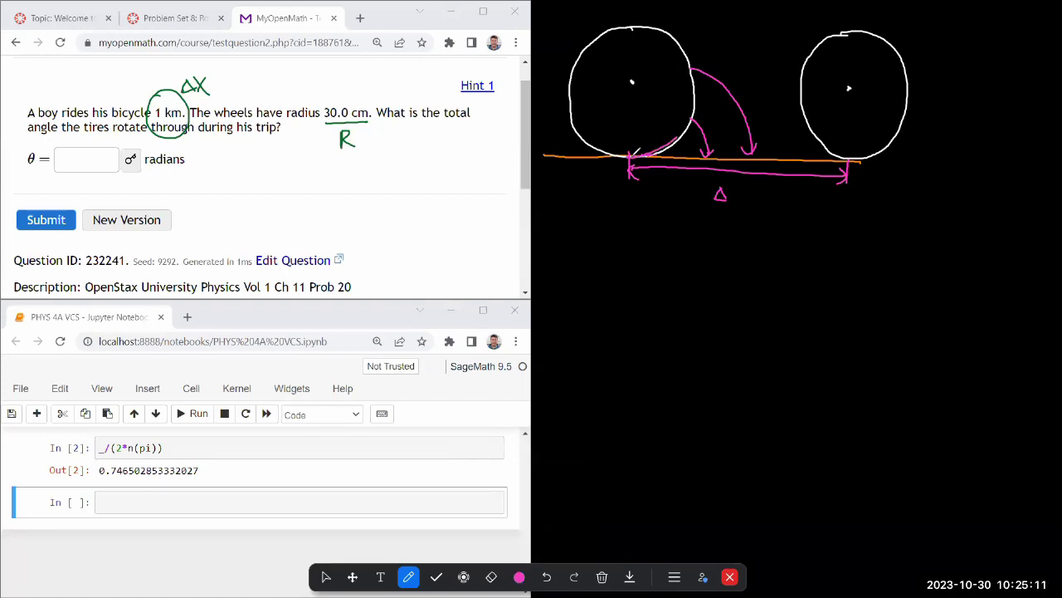
{"action": "left_click_drag", "start_coordinate": [695, 115], "coordinate": [695, 86]}
{"action": "mouse_move", "coordinate": [677, 40]}
{"action": "left_mouse_down"}
{"action": "mouse_move", "coordinate": [644, 23]}
{"action": "mouse_move", "coordinate": [616, 29]}
{"action": "mouse_move", "coordinate": [571, 65]}
{"action": "left_mouse_up"}
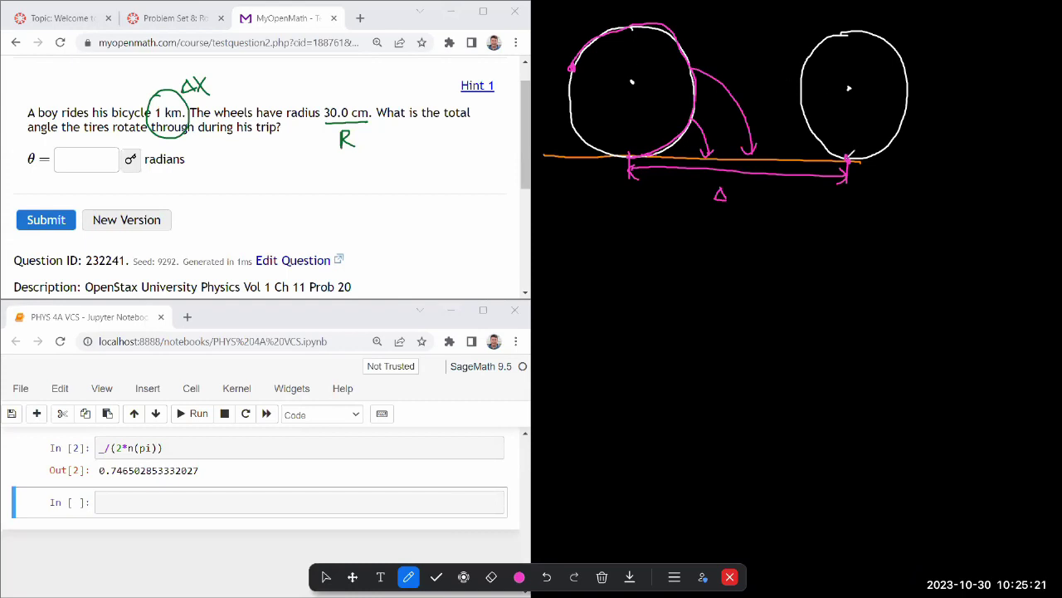
{"action": "mouse_move", "coordinate": [820, 146]}
{"action": "left_mouse_down"}
{"action": "mouse_move", "coordinate": [794, 90]}
{"action": "mouse_move", "coordinate": [835, 34]}
{"action": "mouse_move", "coordinate": [913, 80]}
{"action": "left_mouse_up"}
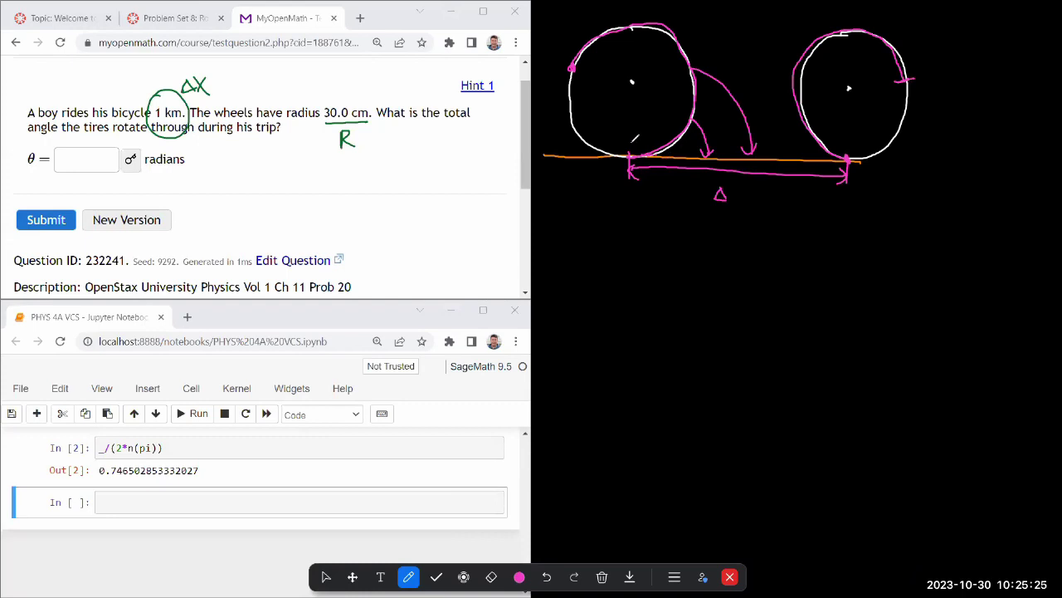
Step: Label the wheel angles θ₀ and θf, and mark the rolled distance as Δx
{"action": "mouse_move", "coordinate": [634, 121]}
{"action": "left_mouse_down"}
{"action": "mouse_move", "coordinate": [624, 130]}
{"action": "mouse_move", "coordinate": [646, 130]}
{"action": "left_mouse_up"}
{"action": "left_click_drag", "start_coordinate": [933, 71], "coordinate": [938, 77]}
{"action": "left_click_drag", "start_coordinate": [946, 81], "coordinate": [947, 82]}
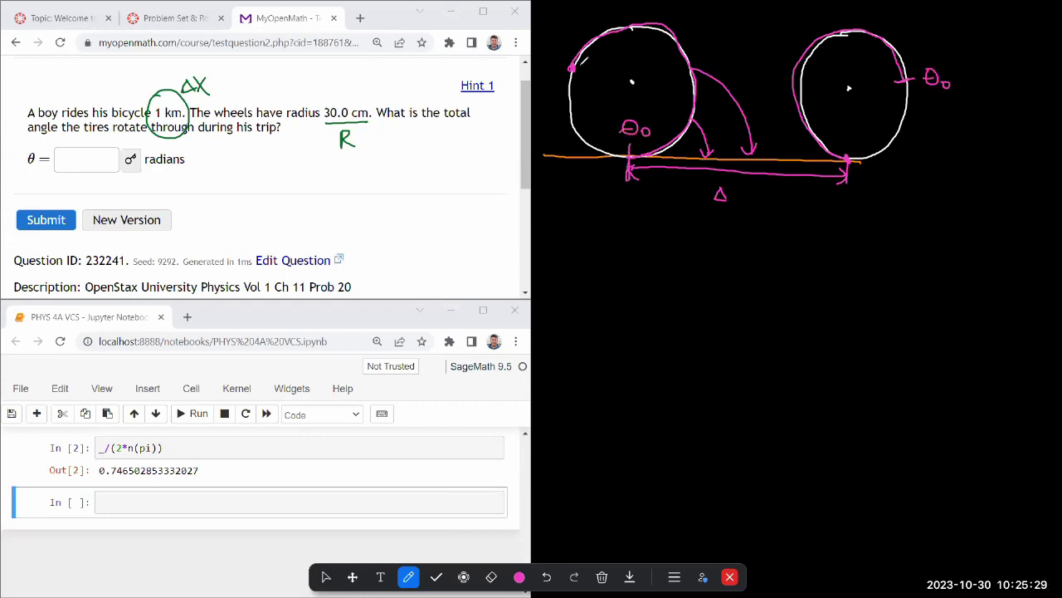
{"action": "left_click_drag", "start_coordinate": [572, 68], "coordinate": [588, 80]}
{"action": "left_click_drag", "start_coordinate": [561, 29], "coordinate": [568, 55]}
{"action": "left_click_drag", "start_coordinate": [563, 48], "coordinate": [575, 47]}
{"action": "left_click_drag", "start_coordinate": [863, 176], "coordinate": [869, 189]}
{"action": "left_click_drag", "start_coordinate": [881, 185], "coordinate": [880, 198]}
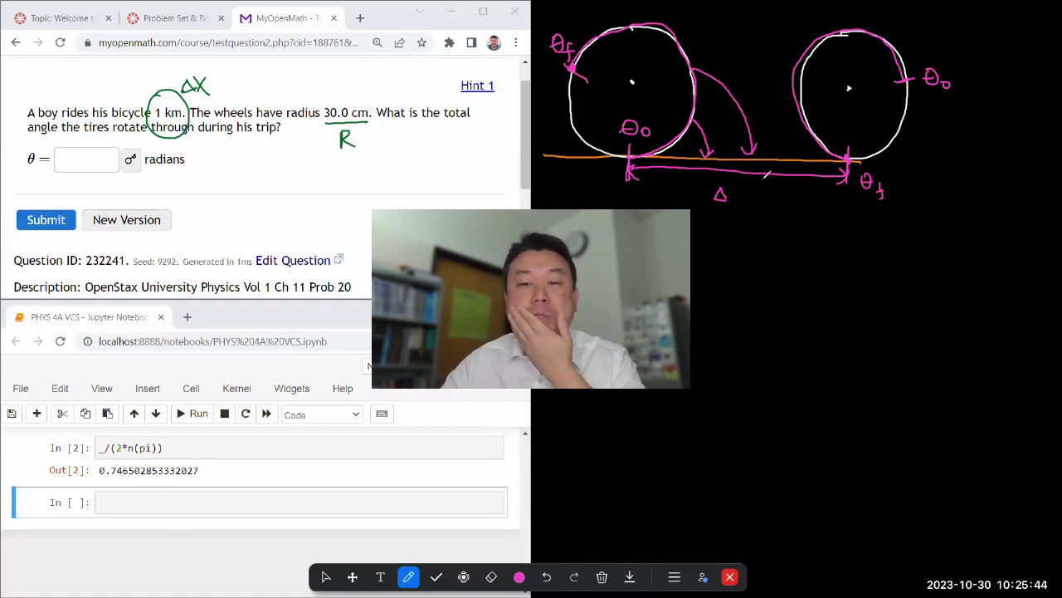
{"action": "mouse_move", "coordinate": [735, 189]}
{"action": "left_mouse_down"}
{"action": "mouse_move", "coordinate": [745, 203]}
{"action": "mouse_move", "coordinate": [733, 204]}
{"action": "left_mouse_up"}
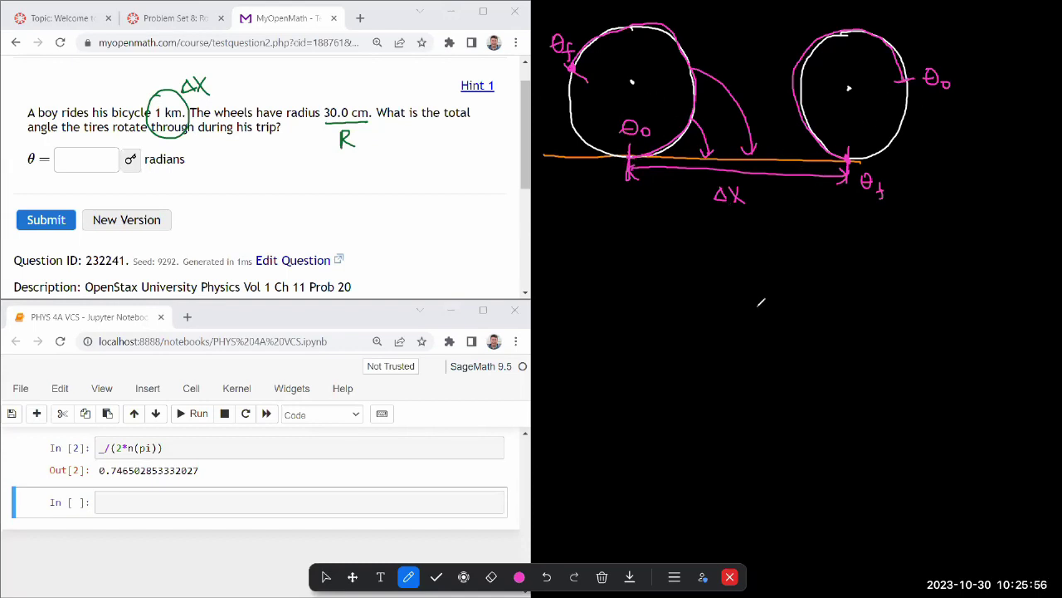
Step: In cyan, write '= arclength w/ Δθ' beneath Δx
{"action": "left_click", "coordinate": [518, 576]}
{"action": "left_click", "coordinate": [565, 512]}
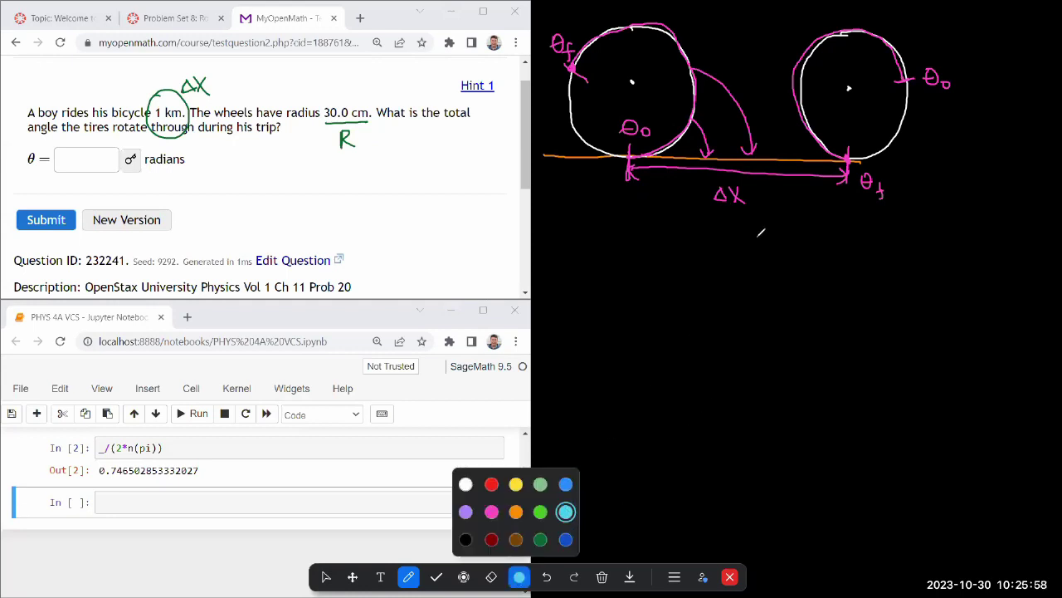
{"action": "left_click_drag", "start_coordinate": [745, 218], "coordinate": [750, 226]}
{"action": "left_click_drag", "start_coordinate": [752, 216], "coordinate": [769, 256]}
{"action": "mouse_move", "coordinate": [771, 256]}
{"action": "left_mouse_down"}
{"action": "mouse_move", "coordinate": [779, 244]}
{"action": "mouse_move", "coordinate": [801, 258]}
{"action": "mouse_move", "coordinate": [838, 251]}
{"action": "mouse_move", "coordinate": [828, 276]}
{"action": "left_mouse_up"}
{"action": "mouse_move", "coordinate": [842, 238]}
{"action": "left_mouse_down"}
{"action": "mouse_move", "coordinate": [840, 254]}
{"action": "mouse_move", "coordinate": [853, 260]}
{"action": "mouse_move", "coordinate": [890, 247]}
{"action": "left_mouse_up"}
{"action": "left_click_drag", "start_coordinate": [901, 234], "coordinate": [887, 264]}
{"action": "mouse_move", "coordinate": [913, 259]}
{"action": "left_mouse_down"}
{"action": "mouse_move", "coordinate": [925, 237]}
{"action": "mouse_move", "coordinate": [927, 259]}
{"action": "left_mouse_up"}
{"action": "left_click_drag", "start_coordinate": [938, 234], "coordinate": [936, 234]}
{"action": "left_click_drag", "start_coordinate": [931, 249], "coordinate": [943, 248]}
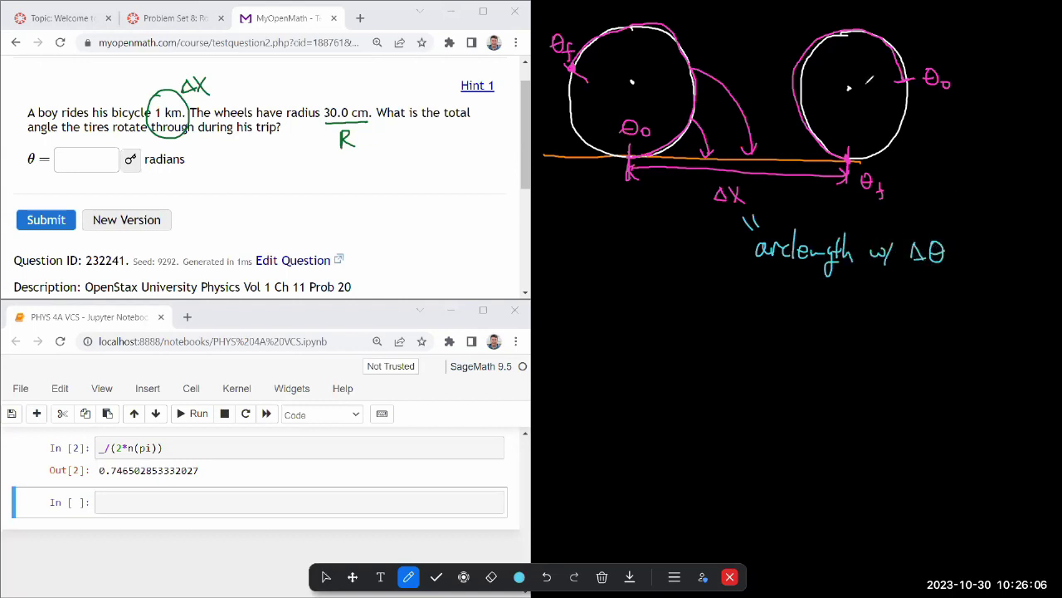
Step: Draw radius lines and the Δθ angle in the right wheel, then underline Δx, arclength and Δθ
{"action": "mouse_move", "coordinate": [848, 85]}
{"action": "left_mouse_down"}
{"action": "mouse_move", "coordinate": [906, 82]}
{"action": "mouse_move", "coordinate": [847, 142]}
{"action": "mouse_move", "coordinate": [848, 159]}
{"action": "left_mouse_up"}
{"action": "mouse_move", "coordinate": [857, 76]}
{"action": "left_mouse_down"}
{"action": "mouse_move", "coordinate": [844, 110]}
{"action": "mouse_move", "coordinate": [820, 102]}
{"action": "mouse_move", "coordinate": [830, 83]}
{"action": "mouse_move", "coordinate": [835, 93]}
{"action": "left_mouse_up"}
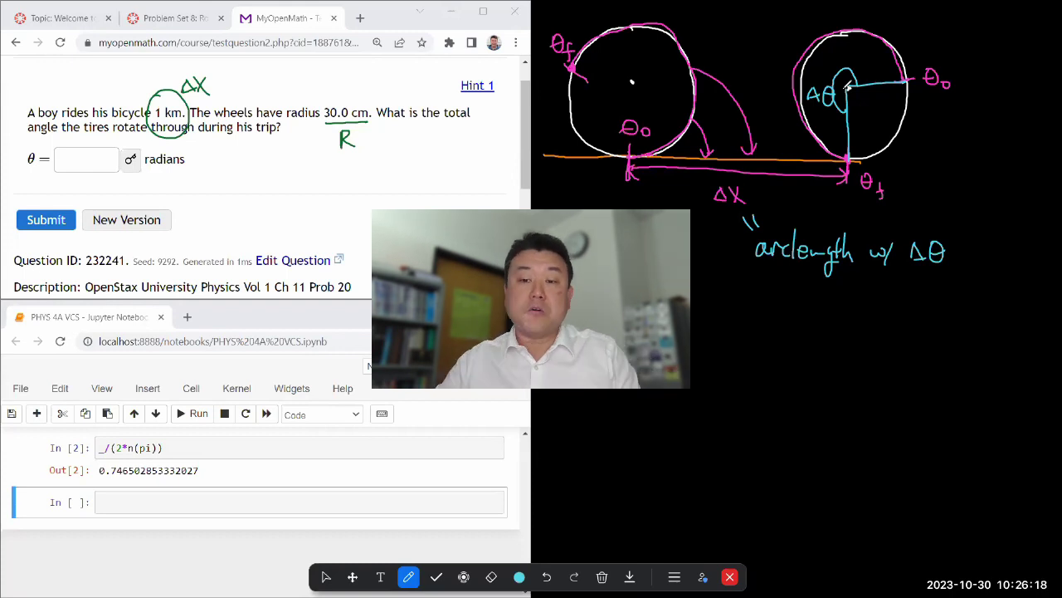
{"action": "mouse_move", "coordinate": [719, 201]}
{"action": "left_mouse_down"}
{"action": "mouse_move", "coordinate": [714, 208]}
{"action": "mouse_move", "coordinate": [743, 209]}
{"action": "left_mouse_up"}
{"action": "left_click_drag", "start_coordinate": [777, 267], "coordinate": [842, 267]}
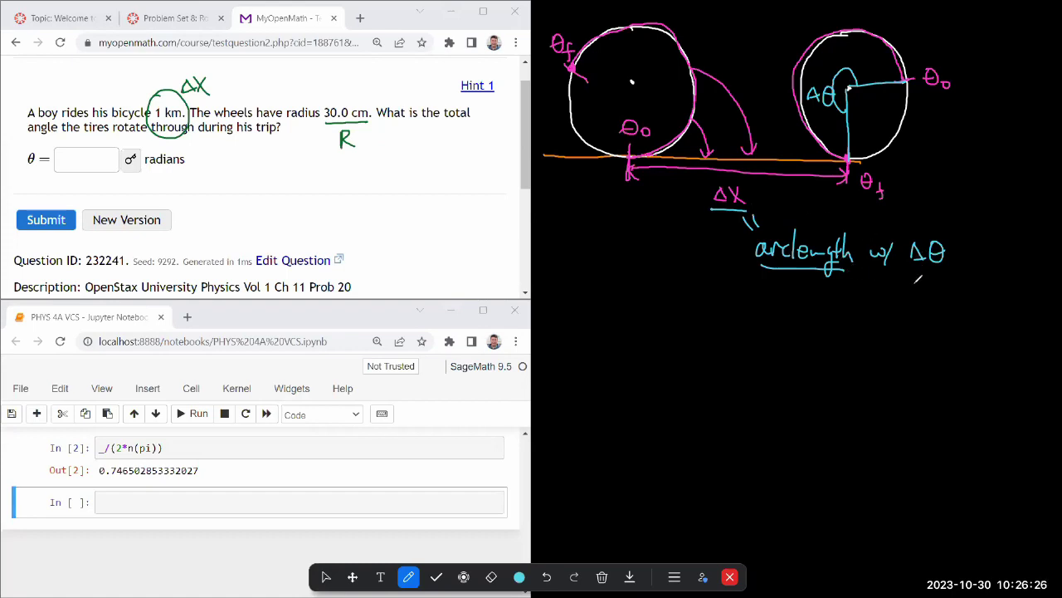
{"action": "left_click_drag", "start_coordinate": [908, 267], "coordinate": [936, 265]}
Step: Write 'R·Δθ =' before Δx to form the arc-length equation
{"action": "left_click_drag", "start_coordinate": [682, 203], "coordinate": [695, 198]}
{"action": "left_click_drag", "start_coordinate": [681, 212], "coordinate": [700, 207]}
{"action": "left_click_drag", "start_coordinate": [608, 207], "coordinate": [608, 234]}
{"action": "mouse_move", "coordinate": [610, 207]}
{"action": "left_mouse_down"}
{"action": "mouse_move", "coordinate": [623, 233]}
{"action": "mouse_move", "coordinate": [656, 222]}
{"action": "mouse_move", "coordinate": [666, 205]}
{"action": "mouse_move", "coordinate": [673, 212]}
{"action": "left_mouse_up"}
{"action": "left_click_drag", "start_coordinate": [609, 247], "coordinate": [677, 238]}
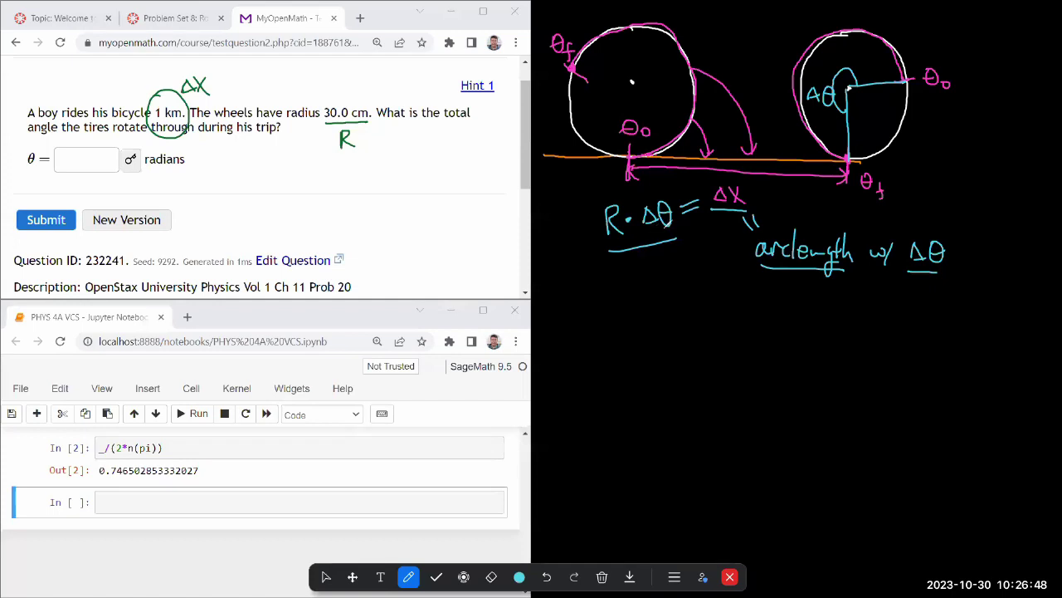
Step: Emphasize the equation by circling Δx and arclength and underlining R·Δθ
{"action": "left_click_drag", "start_coordinate": [648, 233], "coordinate": [673, 232]}
{"action": "mouse_move", "coordinate": [727, 170]}
{"action": "left_mouse_down"}
{"action": "mouse_move", "coordinate": [707, 204]}
{"action": "mouse_move", "coordinate": [734, 173]}
{"action": "left_mouse_up"}
{"action": "mouse_move", "coordinate": [799, 216]}
{"action": "left_mouse_down"}
{"action": "mouse_move", "coordinate": [759, 220]}
{"action": "mouse_move", "coordinate": [851, 284]}
{"action": "mouse_move", "coordinate": [801, 218]}
{"action": "left_mouse_up"}
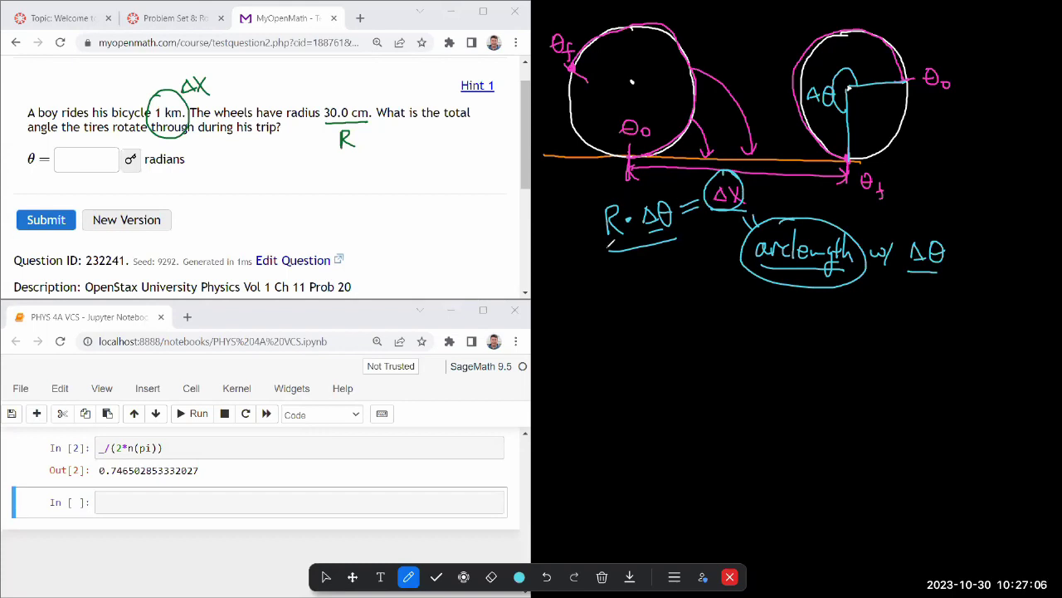
{"action": "left_click_drag", "start_coordinate": [600, 252], "coordinate": [688, 235]}
{"action": "left_click_drag", "start_coordinate": [683, 222], "coordinate": [691, 218]}
Step: Write and underline Δθ = Δx/R below, then underline '1 km' in the question
{"action": "left_click_drag", "start_coordinate": [570, 312], "coordinate": [584, 330]}
{"action": "mouse_move", "coordinate": [593, 307]}
{"action": "left_mouse_down"}
{"action": "mouse_move", "coordinate": [599, 338]}
{"action": "mouse_move", "coordinate": [602, 324]}
{"action": "mouse_move", "coordinate": [621, 323]}
{"action": "left_mouse_up"}
{"action": "left_click_drag", "start_coordinate": [611, 330], "coordinate": [665, 317]}
{"action": "mouse_move", "coordinate": [674, 302]}
{"action": "left_mouse_down"}
{"action": "mouse_move", "coordinate": [687, 318]}
{"action": "mouse_move", "coordinate": [673, 319]}
{"action": "mouse_move", "coordinate": [693, 328]}
{"action": "mouse_move", "coordinate": [664, 365]}
{"action": "mouse_move", "coordinate": [679, 365]}
{"action": "left_mouse_up"}
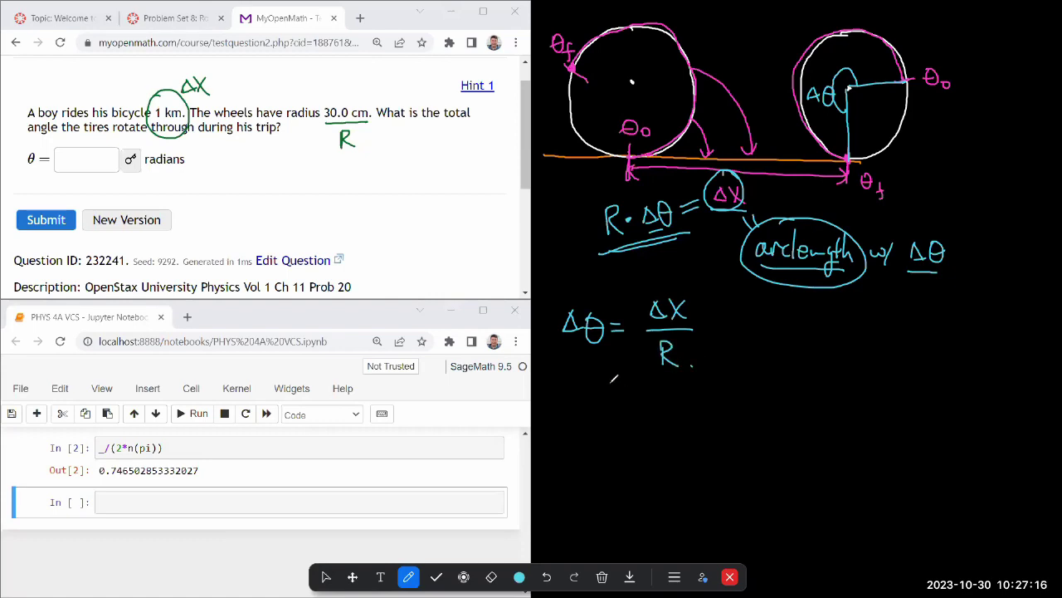
{"action": "left_click_drag", "start_coordinate": [590, 384], "coordinate": [699, 387]}
{"action": "left_click_drag", "start_coordinate": [154, 120], "coordinate": [176, 121]}
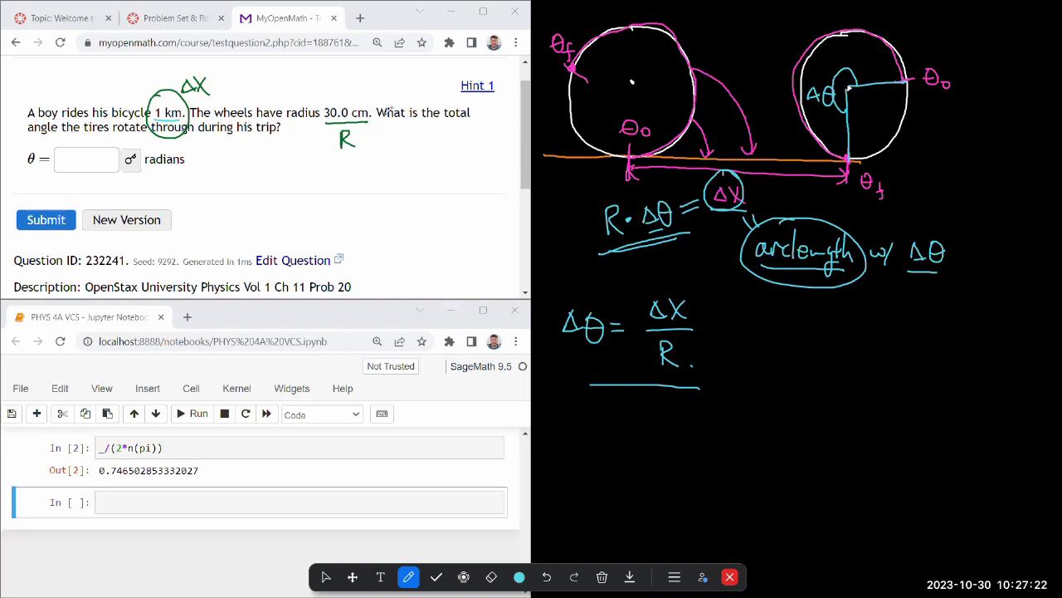
Step: Leave annotation mode and evaluate (1.E3)/(0.3) in an empty SageMath cell, getting 3333.33333333333
{"action": "left_click", "coordinate": [325, 576]}
{"action": "left_click", "coordinate": [193, 504]}
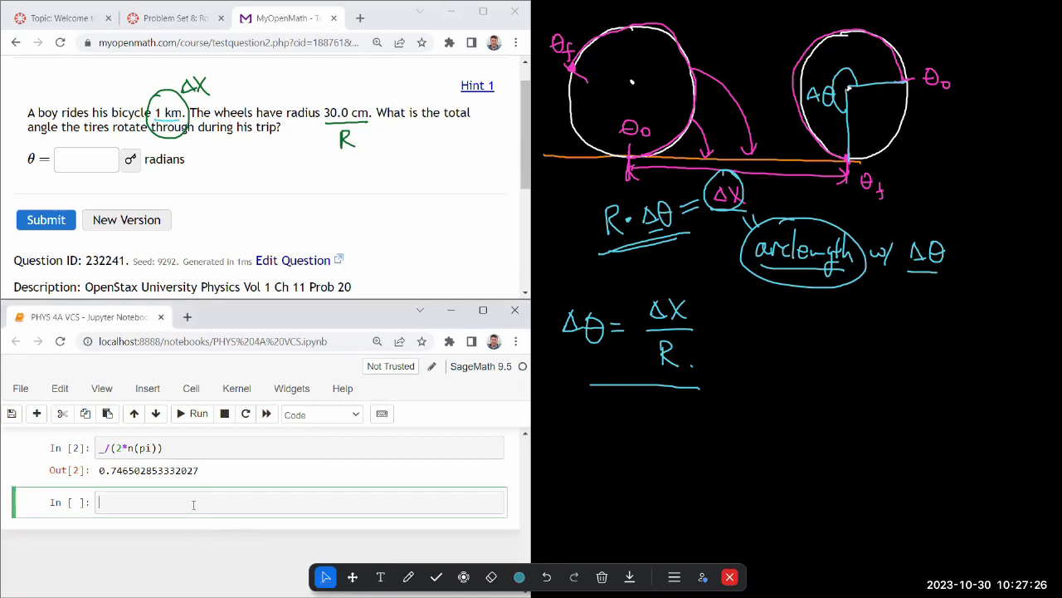
{"action": "type", "text": "1.E"}
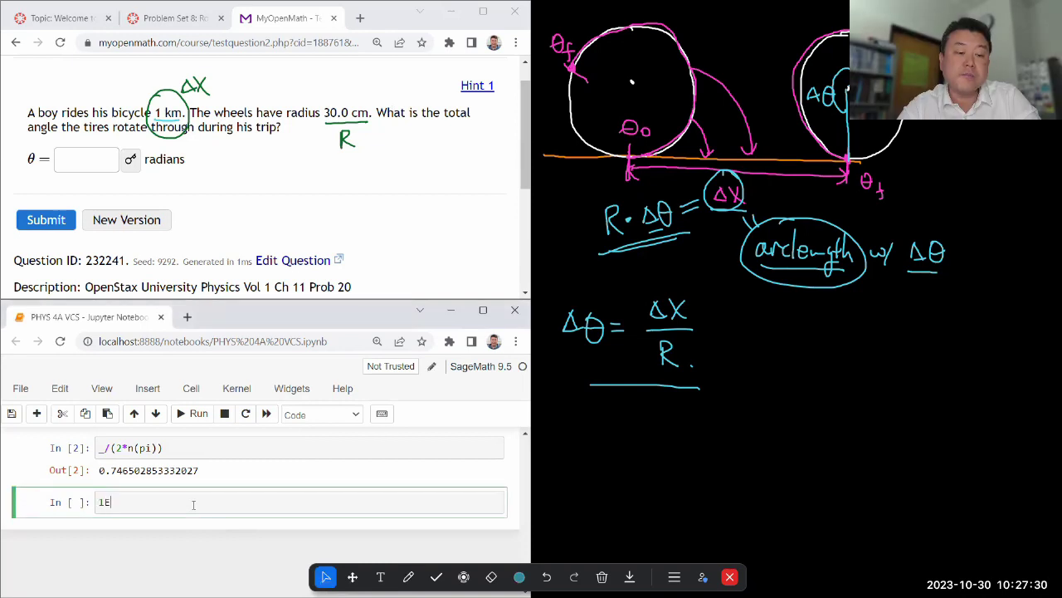
{"action": "type", "text": "3"}
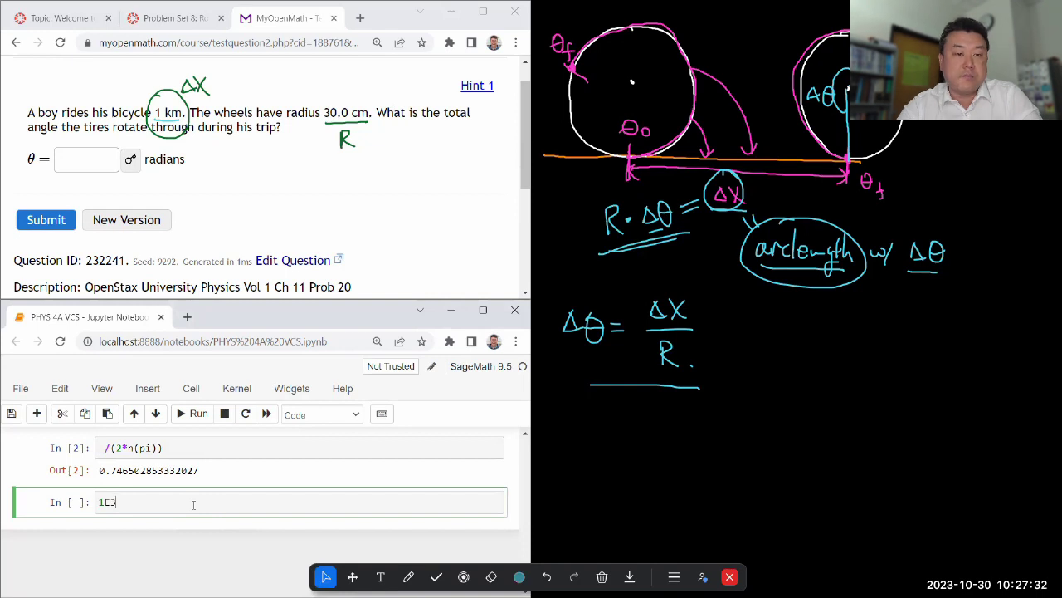
{"action": "key", "text": "Left"}
{"action": "key", "text": "Left"}
{"action": "type", "text": "."}
{"action": "type", "text": "("}
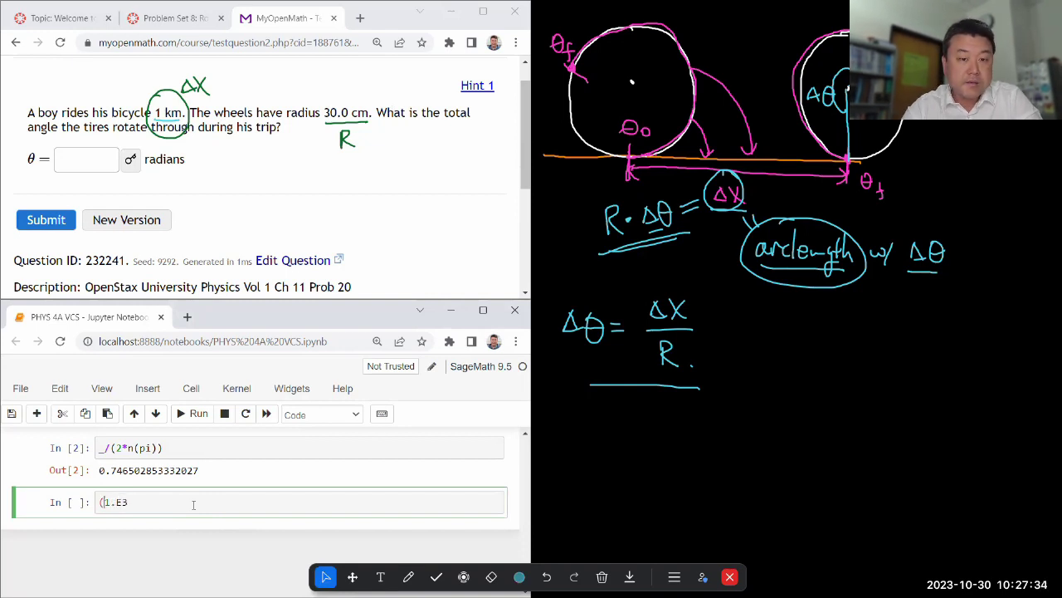
{"action": "key", "text": "End"}
{"action": "type", "text": ")/("}
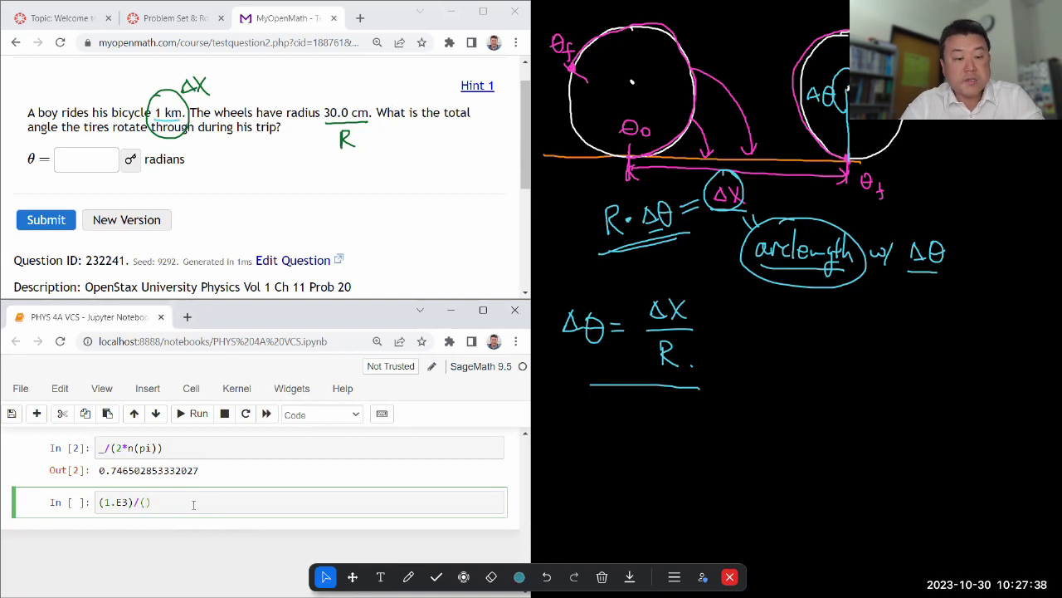
{"action": "type", "text": "0.3"}
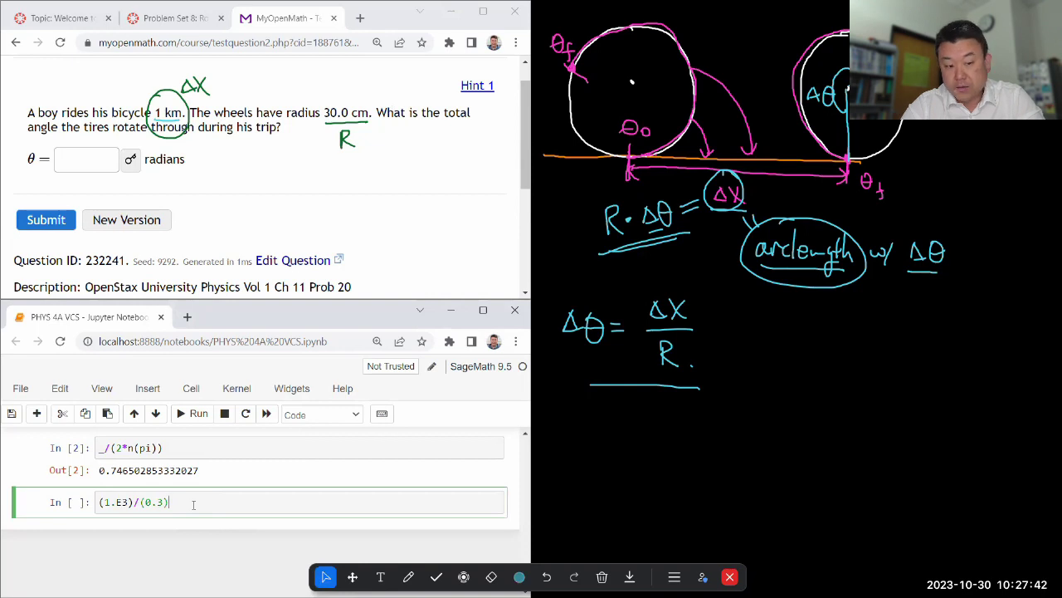
{"action": "key", "text": "shift+Return"}
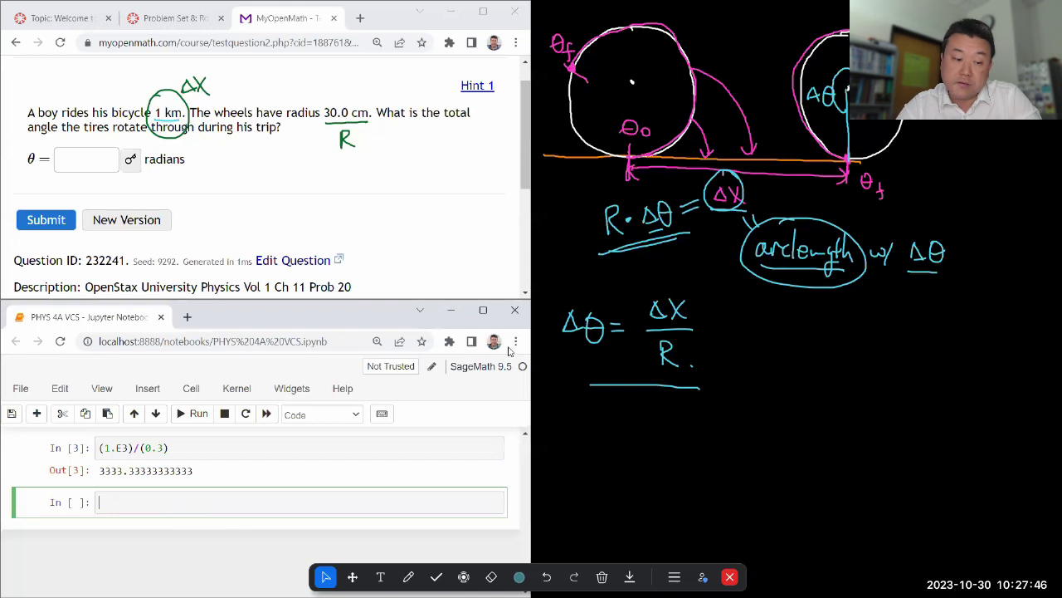
Step: Enter 3330 as the θ answer and submit it for grading
{"action": "left_click", "coordinate": [95, 163]}
{"action": "type", "text": "333"}
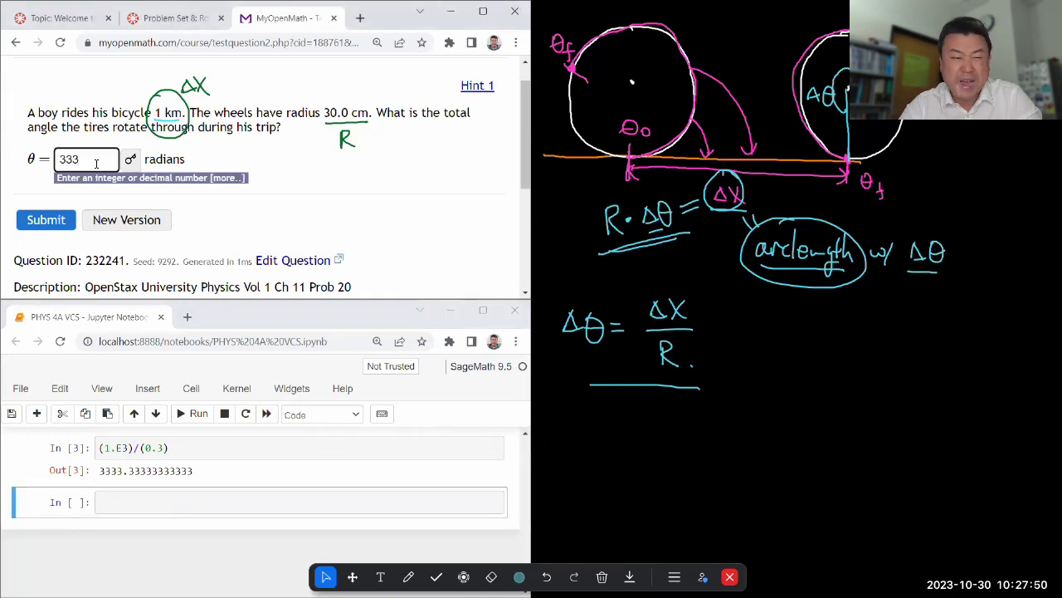
{"action": "type", "text": "0"}
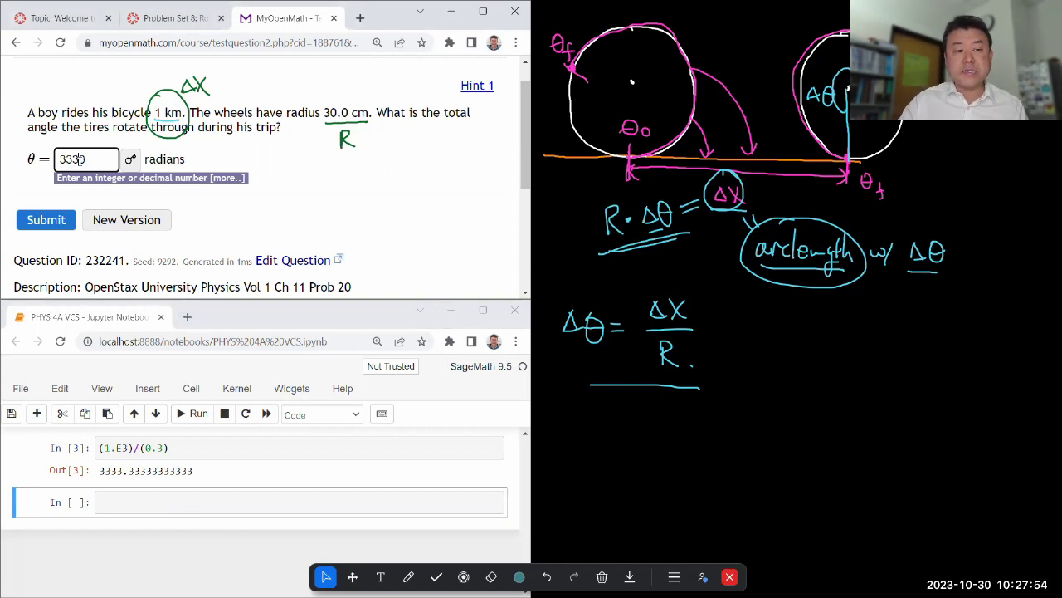
{"action": "left_click_drag", "start_coordinate": [79, 160], "coordinate": [38, 159]}
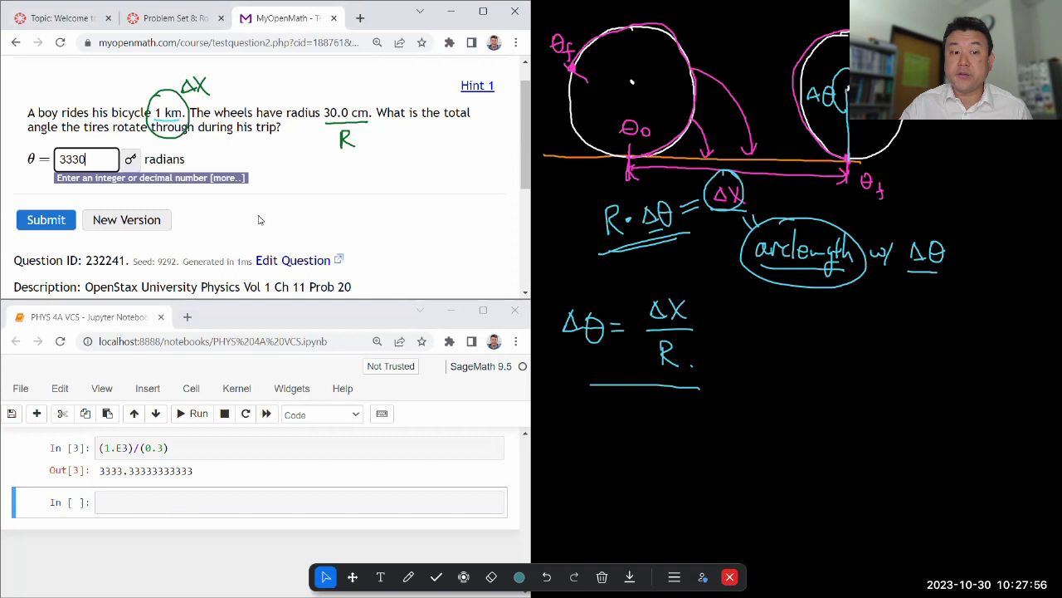
{"action": "left_click", "coordinate": [315, 217]}
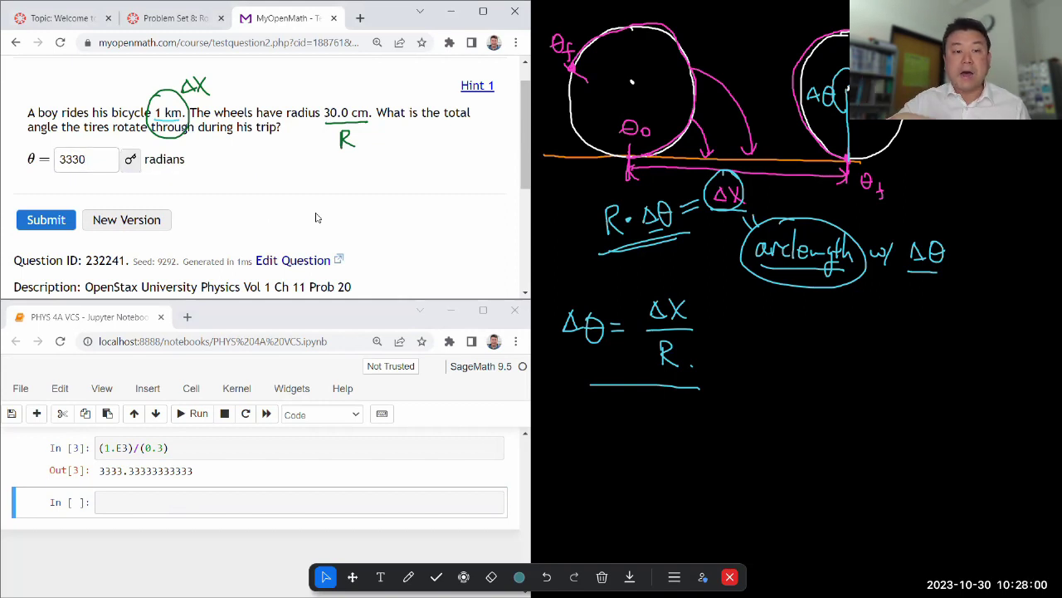
{"action": "left_click", "coordinate": [52, 219]}
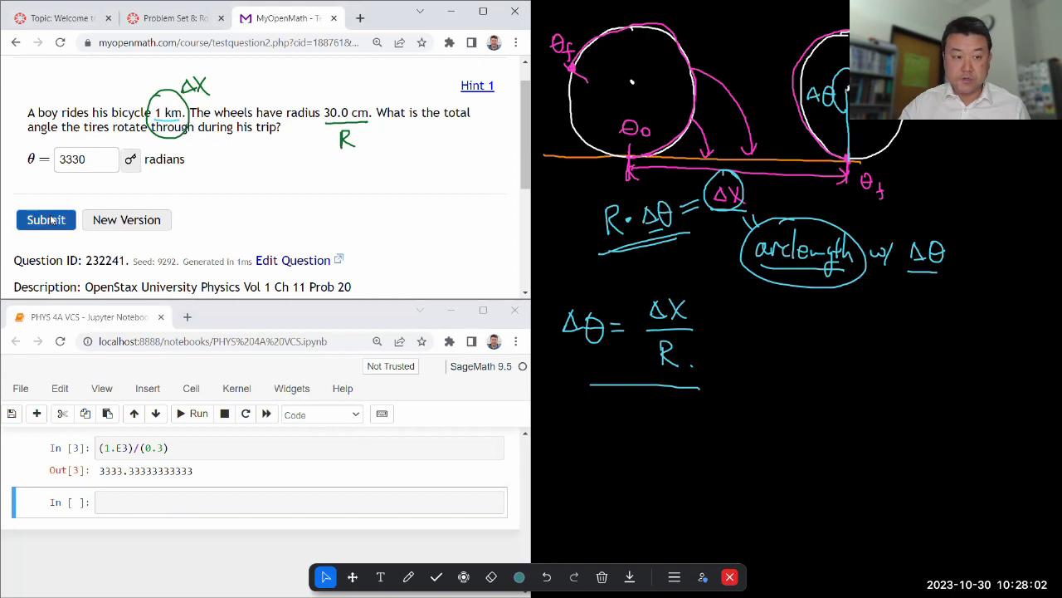
{"action": "scroll", "coordinate": [52, 219], "scroll_direction": "down", "scroll_amount": 1}
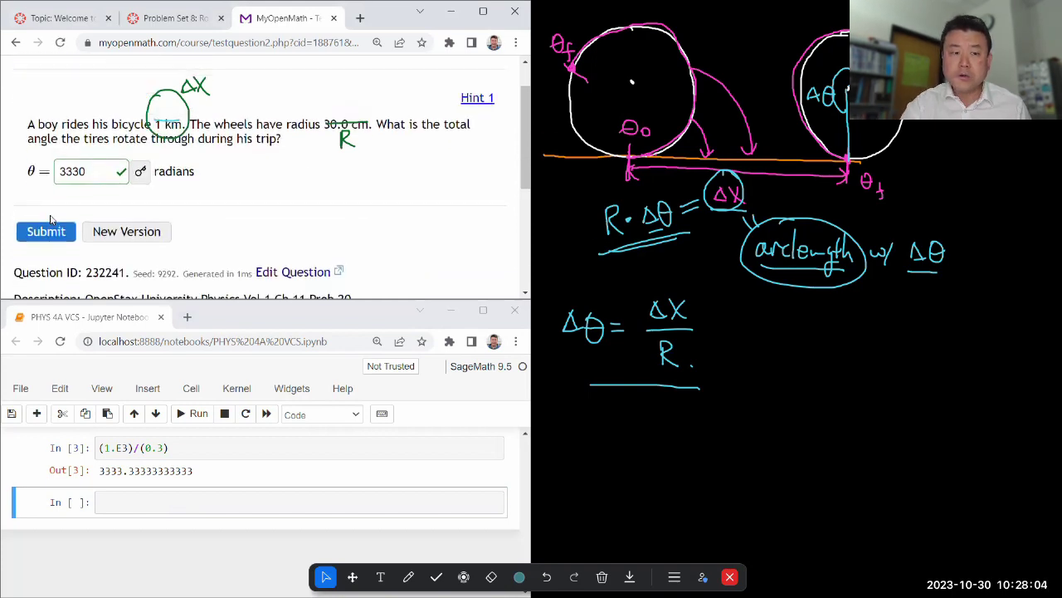